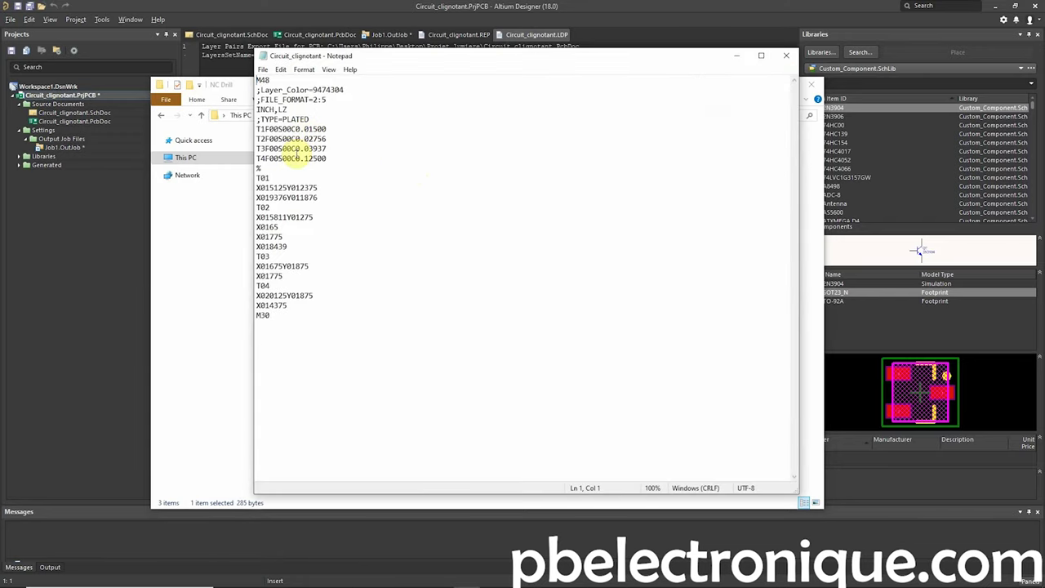
Step: Examine the tool sections T01 and T02 with their coordinates in the drill text file, and close the file
{"action": "left_click_drag", "start_coordinate": [271, 177], "coordinate": [256, 178]}
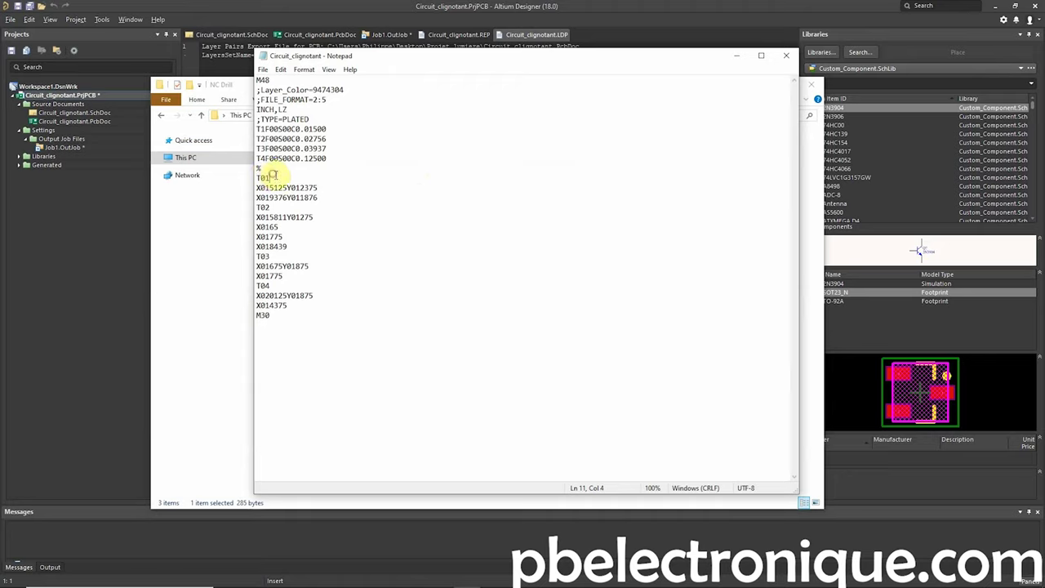
{"action": "left_click_drag", "start_coordinate": [260, 187], "coordinate": [270, 208]}
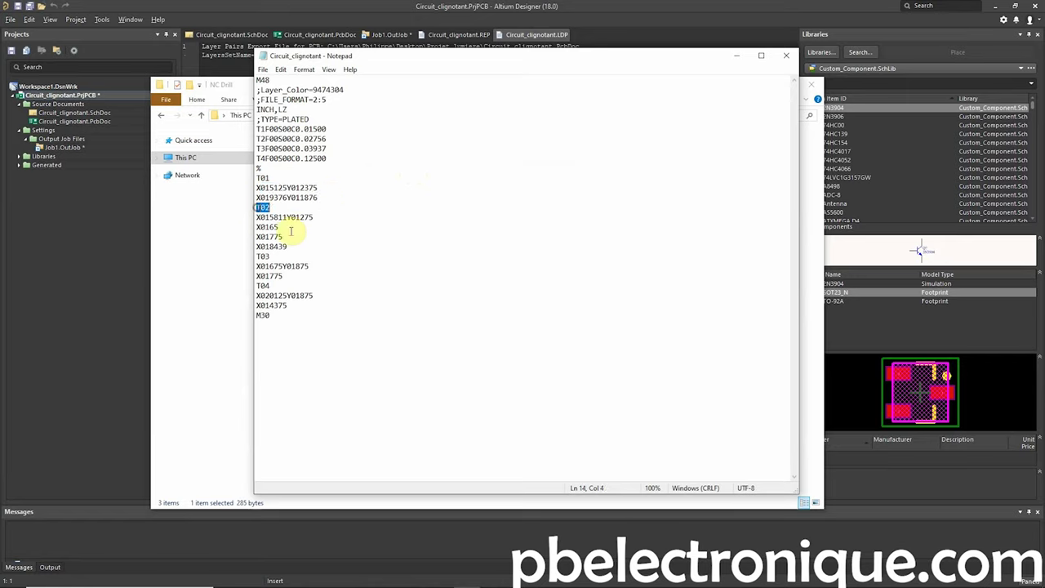
{"action": "left_click", "coordinate": [784, 57]}
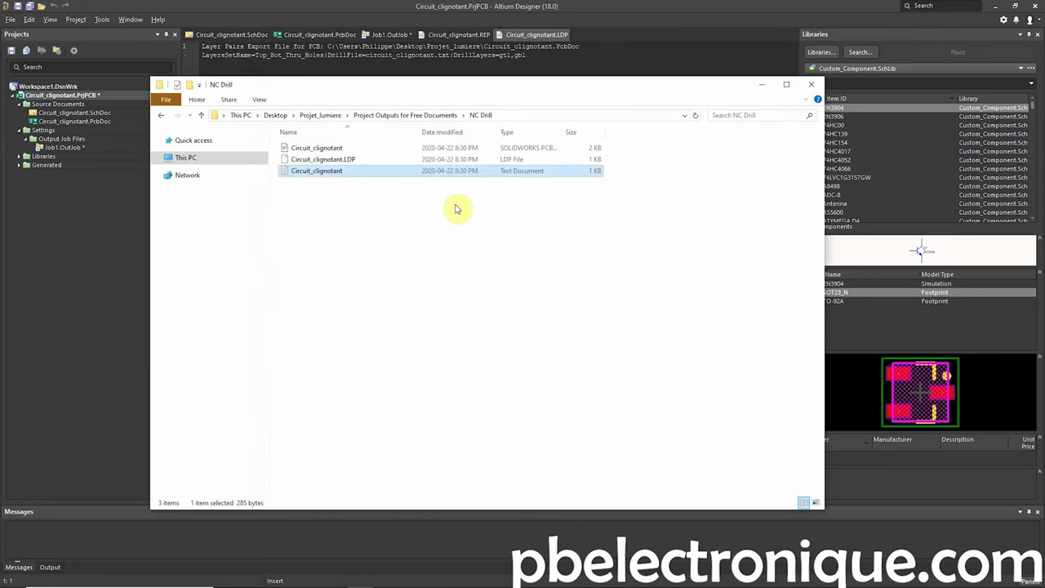
Step: Paste the copied Circuit_clignotant drill text file into the Export_gerber folder and check the folder's full set of files
{"action": "left_click", "coordinate": [430, 114]}
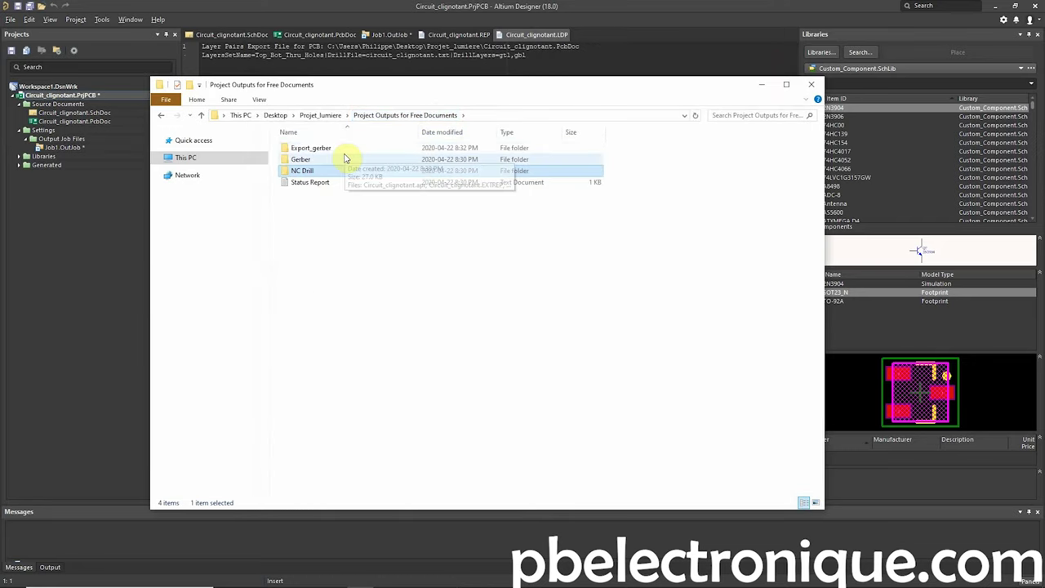
{"action": "double_click", "coordinate": [345, 146]}
{"action": "key", "text": "ctrl+v"}
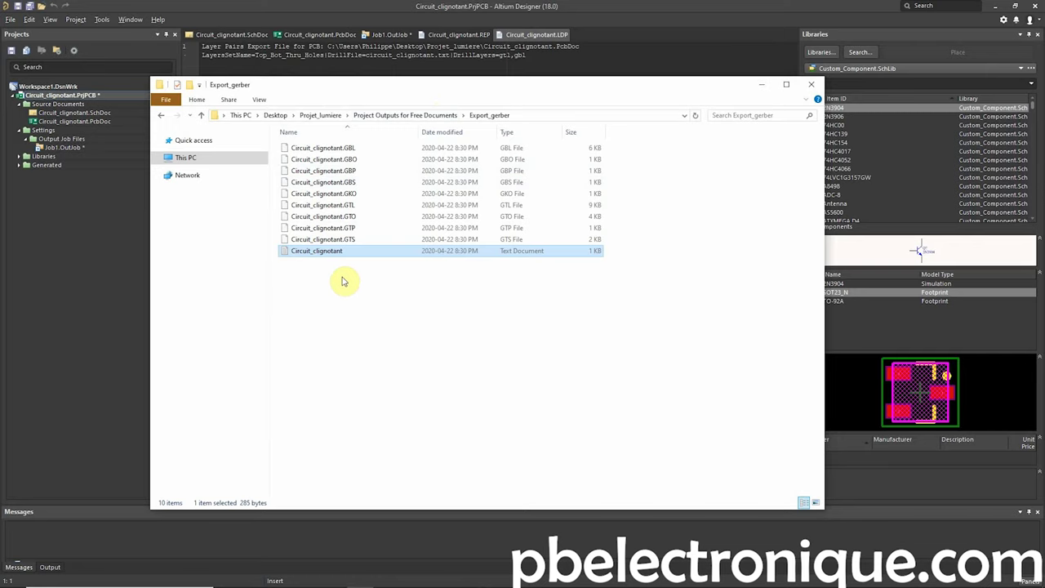
{"action": "left_click_drag", "start_coordinate": [385, 299], "coordinate": [391, 139]}
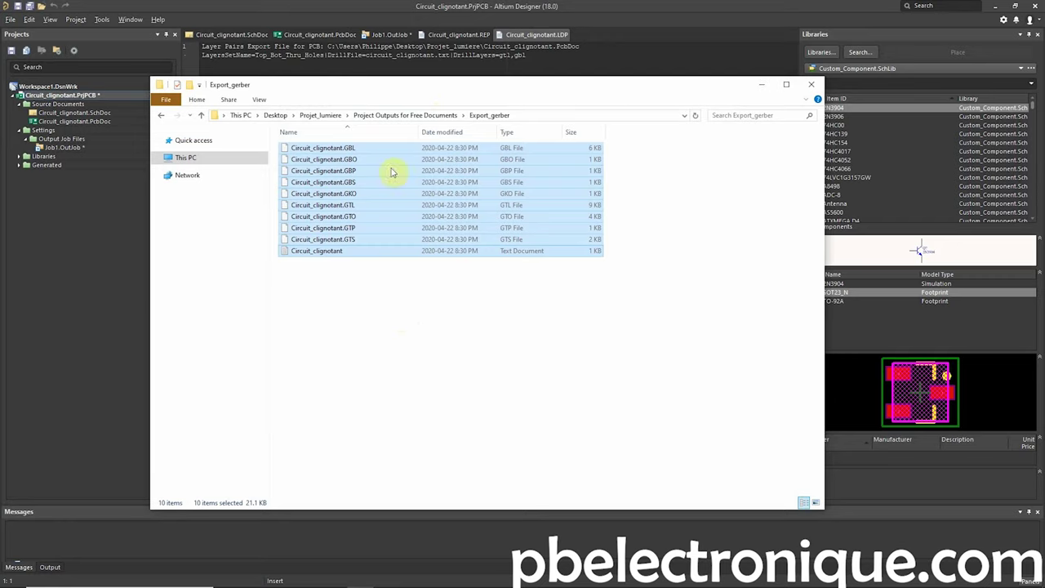
{"action": "left_click", "coordinate": [415, 263]}
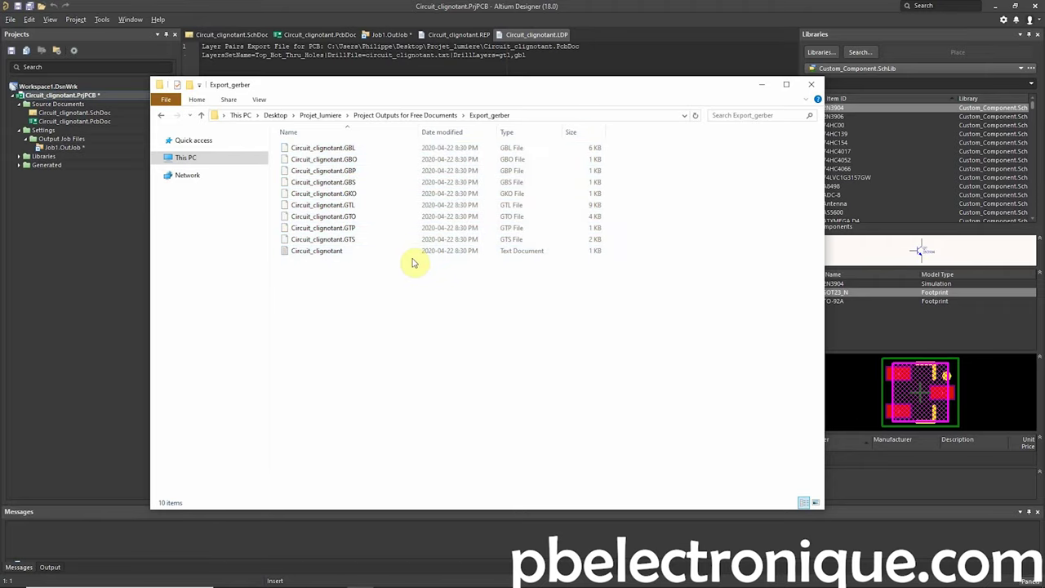
Step: Compress the Export_gerber folder into a zip archive within the Project Outputs for Free Documents folder
{"action": "left_click", "coordinate": [429, 116]}
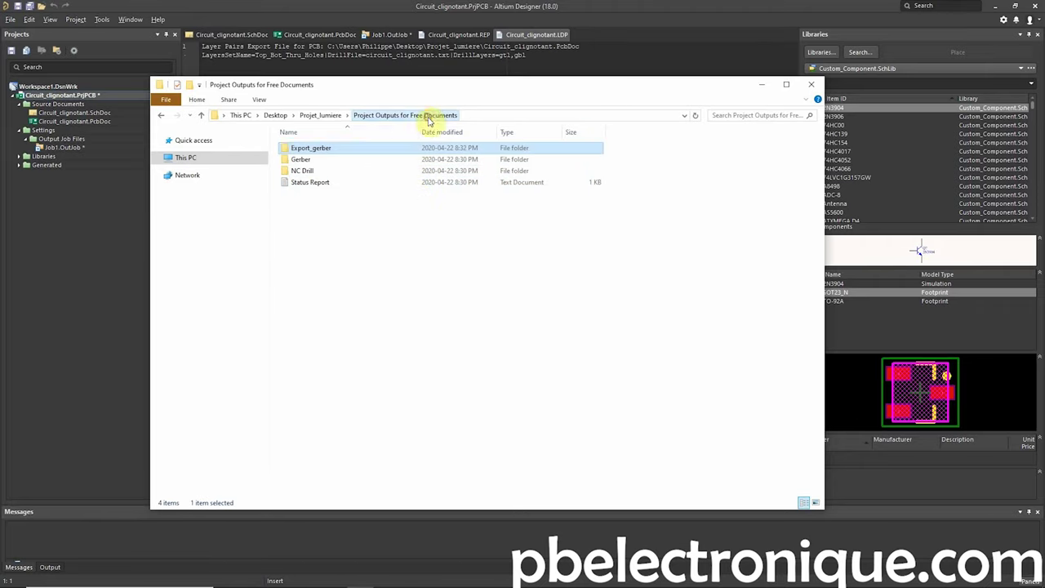
{"action": "double_click", "coordinate": [342, 148]}
{"action": "right_click", "coordinate": [374, 148]}
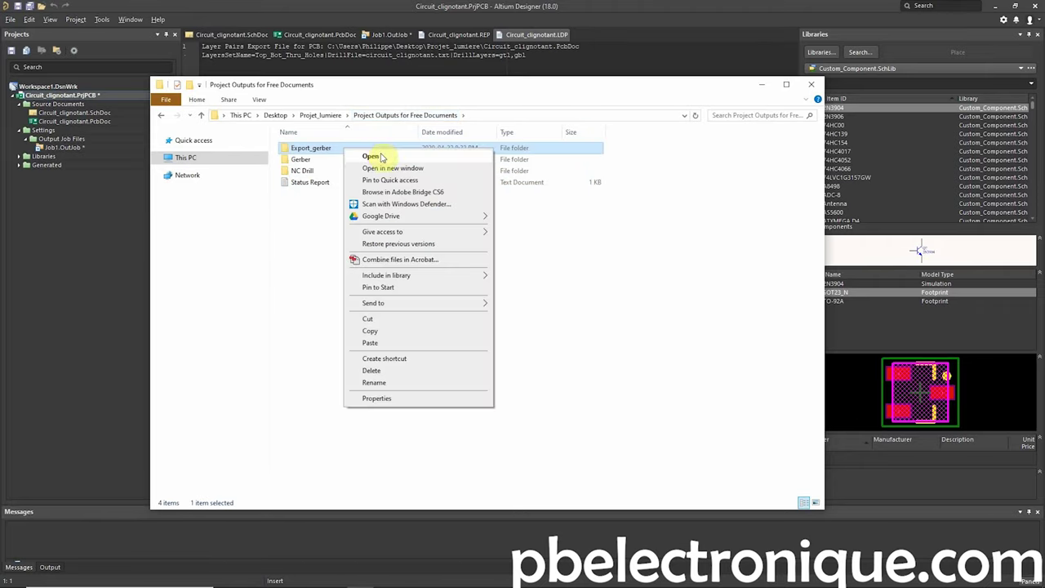
{"action": "mouse_move", "coordinate": [415, 302]}
{"action": "left_click", "coordinate": [549, 314]}
{"action": "left_click", "coordinate": [338, 182]}
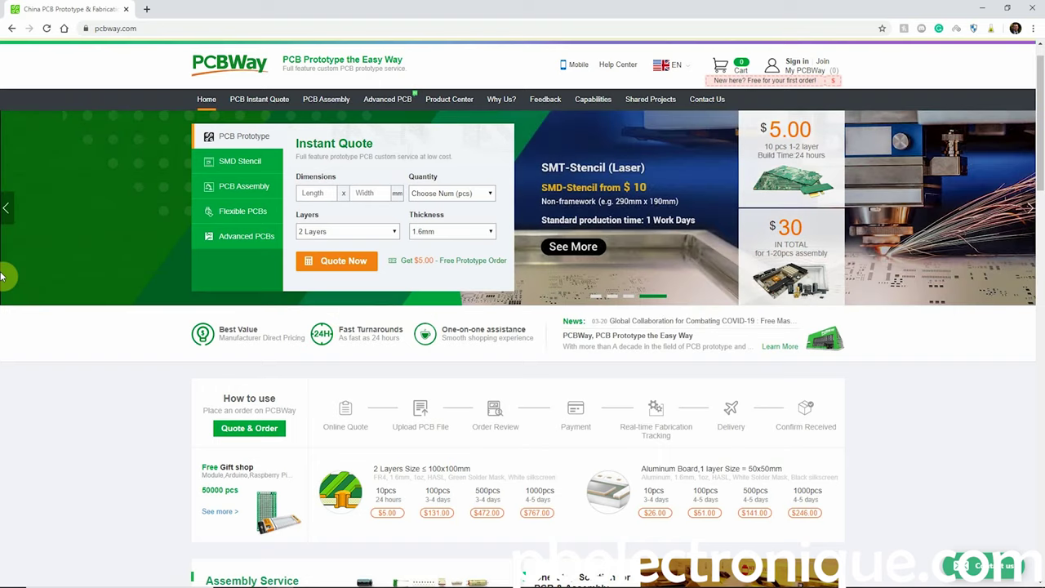
Step: Start an instant PCB quote on the PCBWay site and switch to the Quick-order PCB (Gerber Viewer) form
{"action": "left_click", "coordinate": [355, 264]}
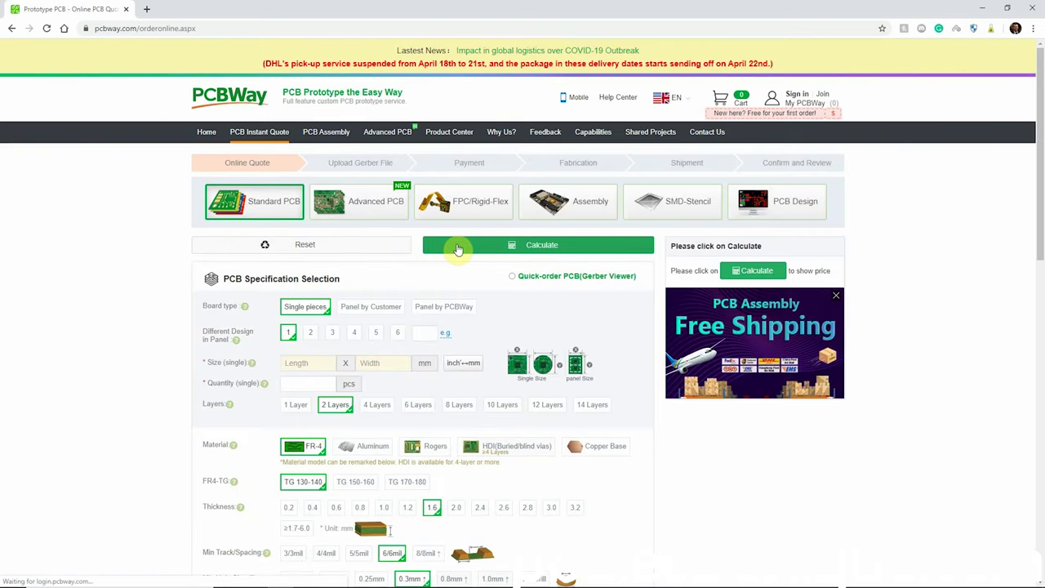
{"action": "left_click", "coordinate": [546, 277]}
{"action": "scroll", "coordinate": [458, 327], "scroll_direction": "down", "scroll_amount": 2}
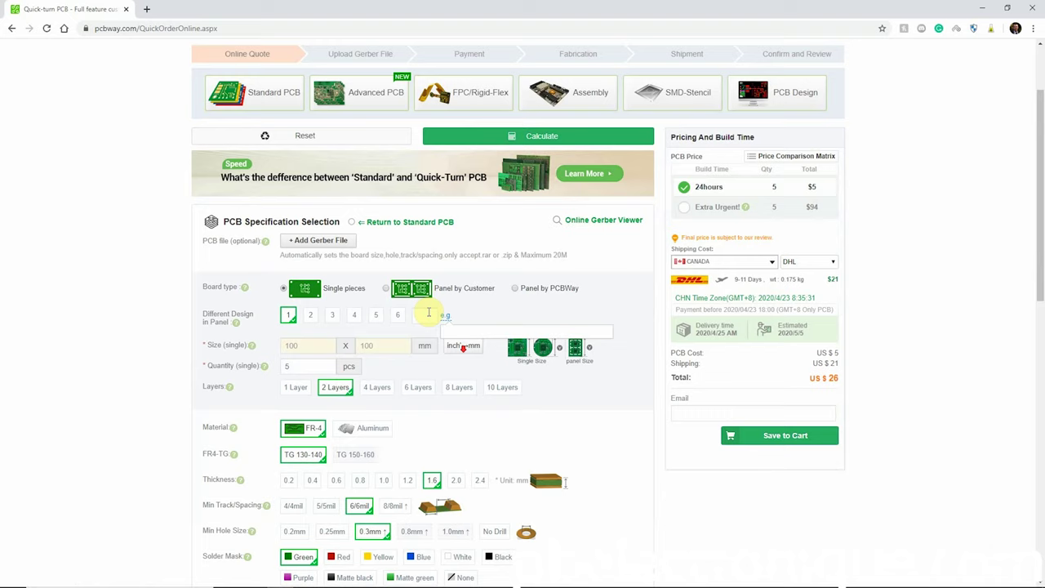
Step: Check the accepted archive formats and upload Export_gerber.zip as the quote's PCB file
{"action": "left_click_drag", "start_coordinate": [315, 254], "coordinate": [507, 255]}
{"action": "double_click", "coordinate": [507, 254]}
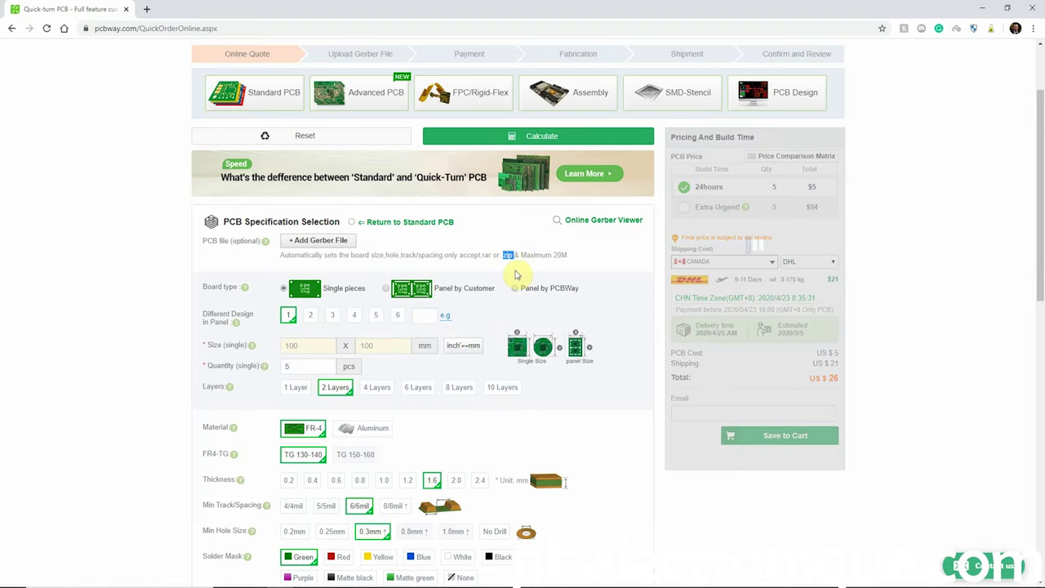
{"action": "left_click", "coordinate": [310, 240]}
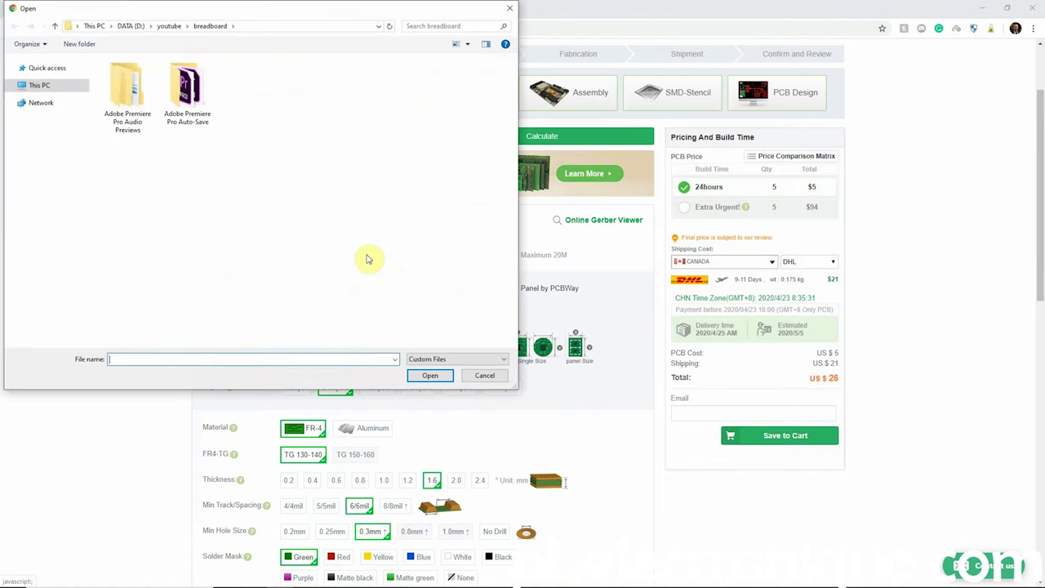
{"action": "left_click", "coordinate": [39, 85]}
{"action": "double_click", "coordinate": [175, 105]}
{"action": "double_click", "coordinate": [168, 110]}
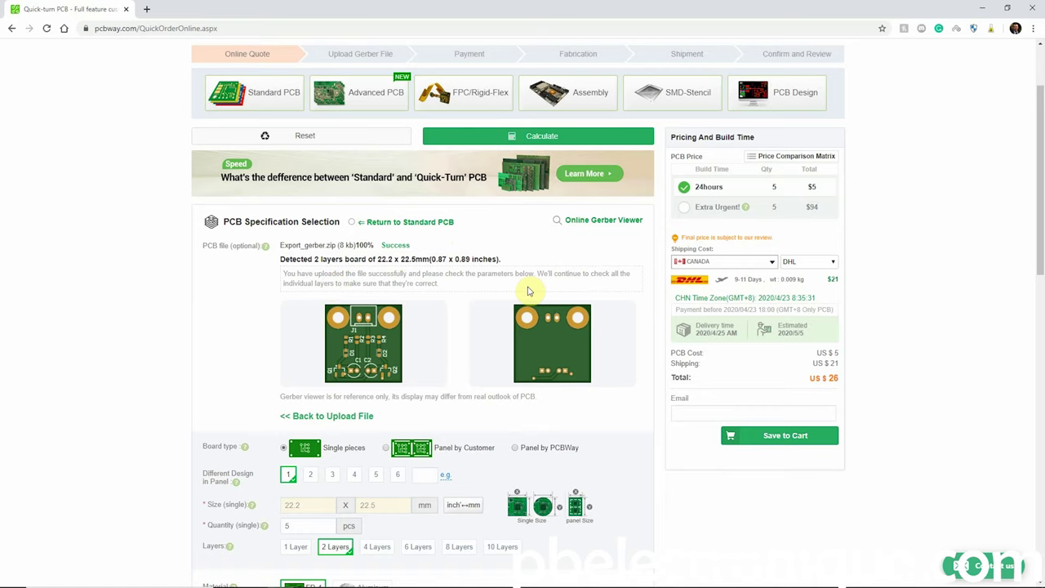
Step: Review the uploaded board's preview and pricing, and set the quantity to 10 pieces
{"action": "scroll", "coordinate": [527, 320], "scroll_direction": "down", "scroll_amount": 3}
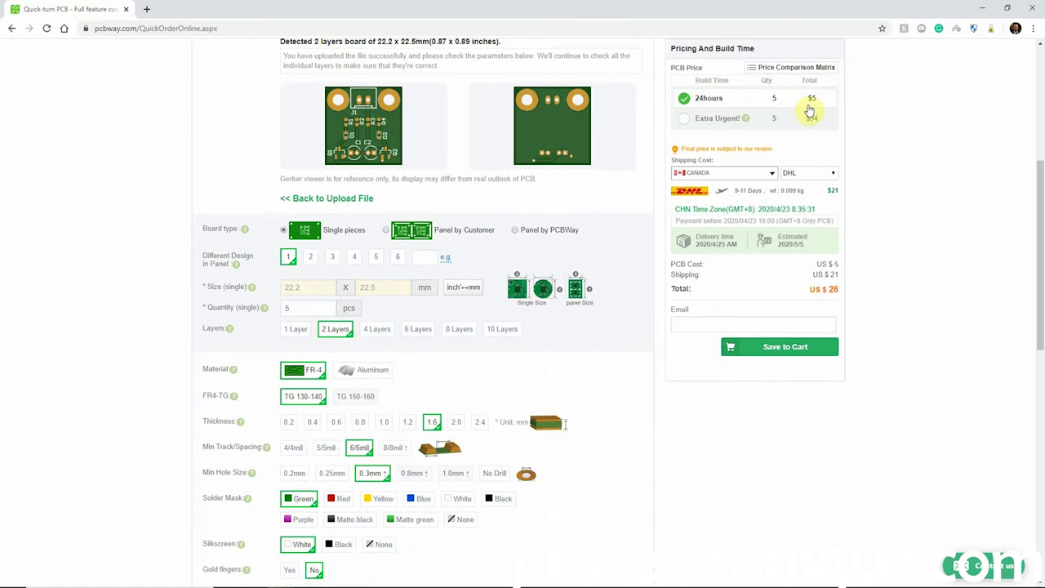
{"action": "scroll", "coordinate": [432, 179], "scroll_direction": "up", "scroll_amount": 2}
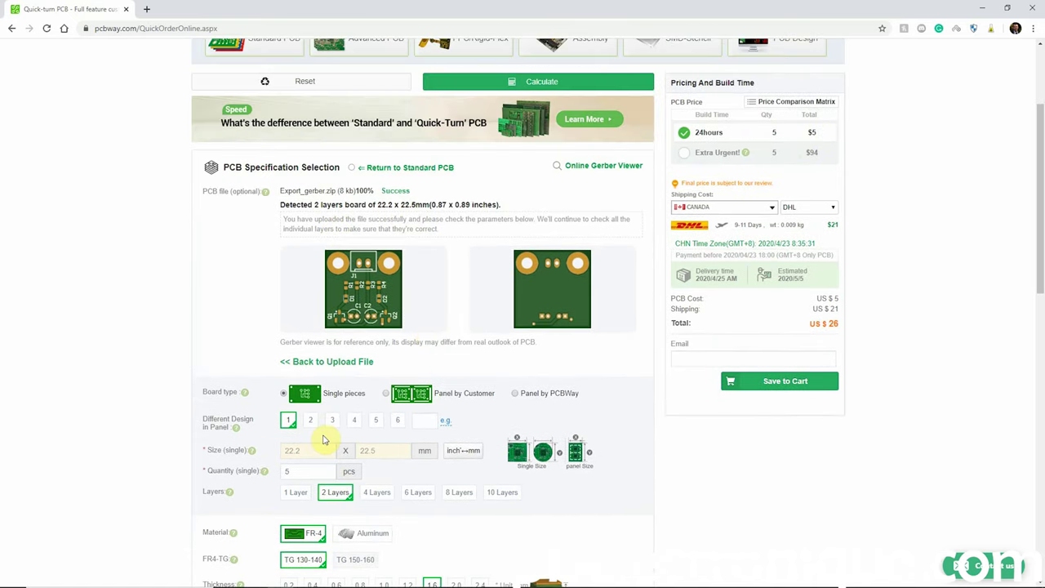
{"action": "scroll", "coordinate": [280, 441], "scroll_direction": "down", "scroll_amount": 1}
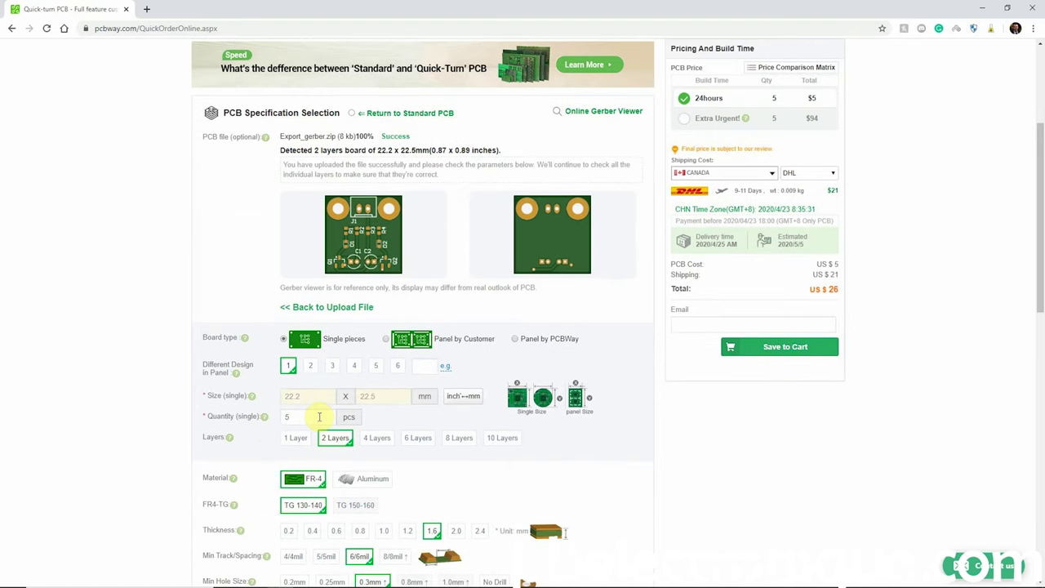
{"action": "left_click", "coordinate": [318, 416]}
{"action": "left_click", "coordinate": [331, 433]}
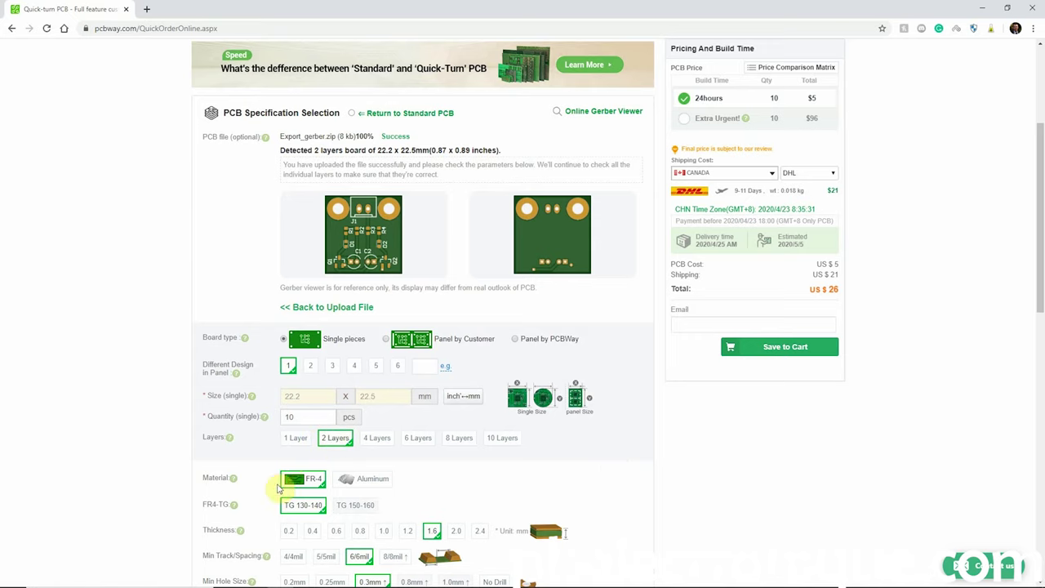
Step: Review the board's fabrication options, including material, thickness, track spacing, minimum hole size and solder mask
{"action": "scroll", "coordinate": [388, 437], "scroll_direction": "down", "scroll_amount": 1}
{"action": "scroll", "coordinate": [388, 436], "scroll_direction": "down", "scroll_amount": 3}
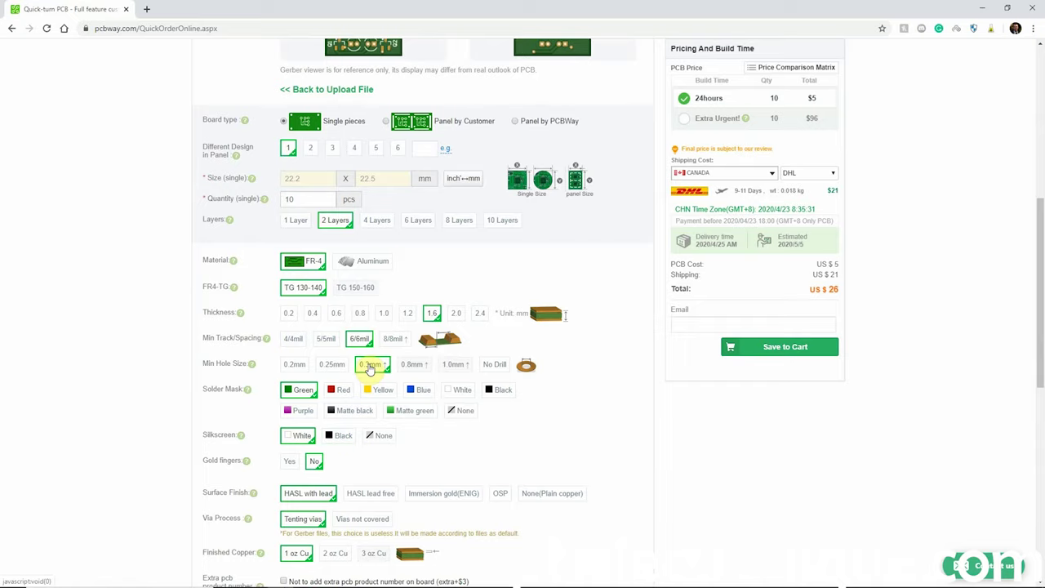
{"action": "scroll", "coordinate": [427, 135], "scroll_direction": "up", "scroll_amount": 2}
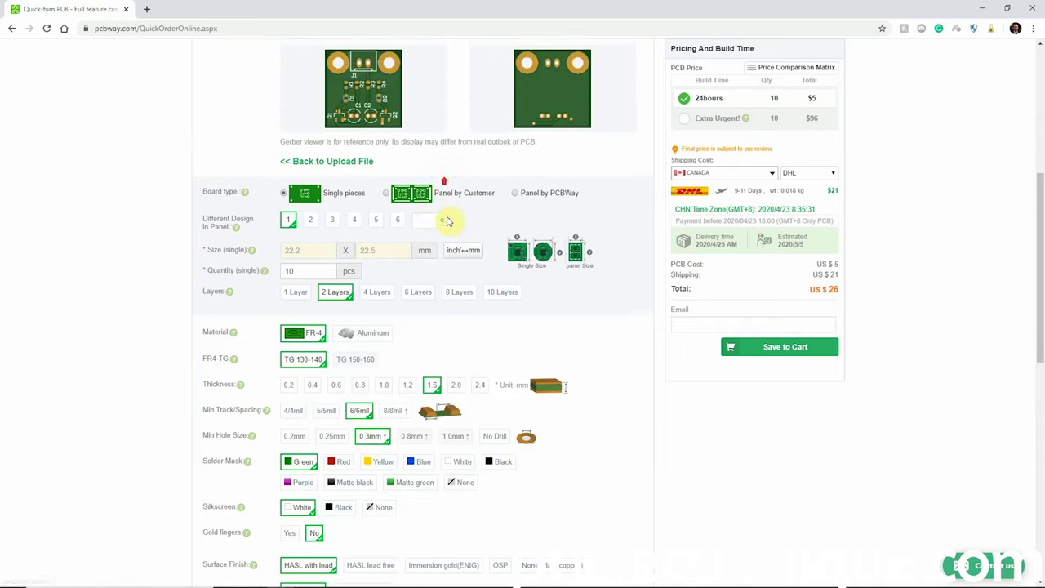